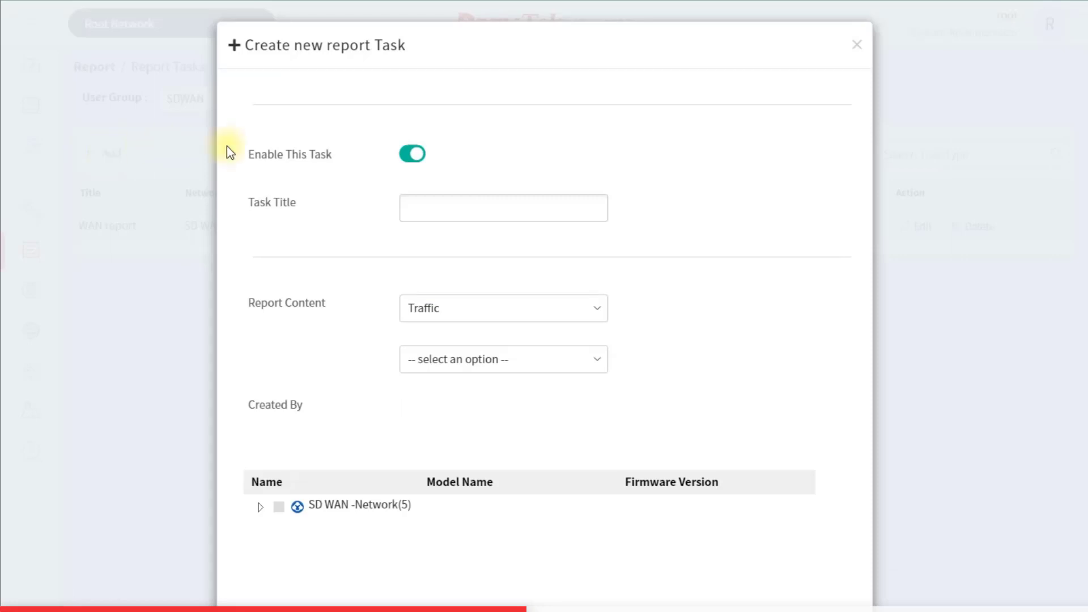
# Keep the new report task enabled and give it the title LAN Report.
pyautogui.click(413, 155)
pyautogui.click(436, 206)
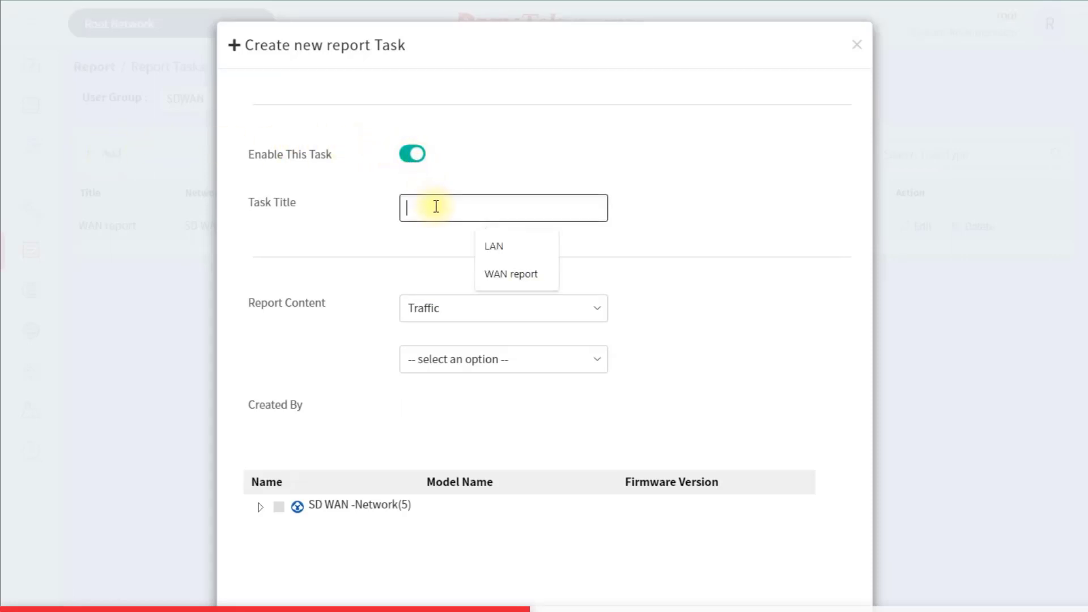
pyautogui.write('LAN Report')
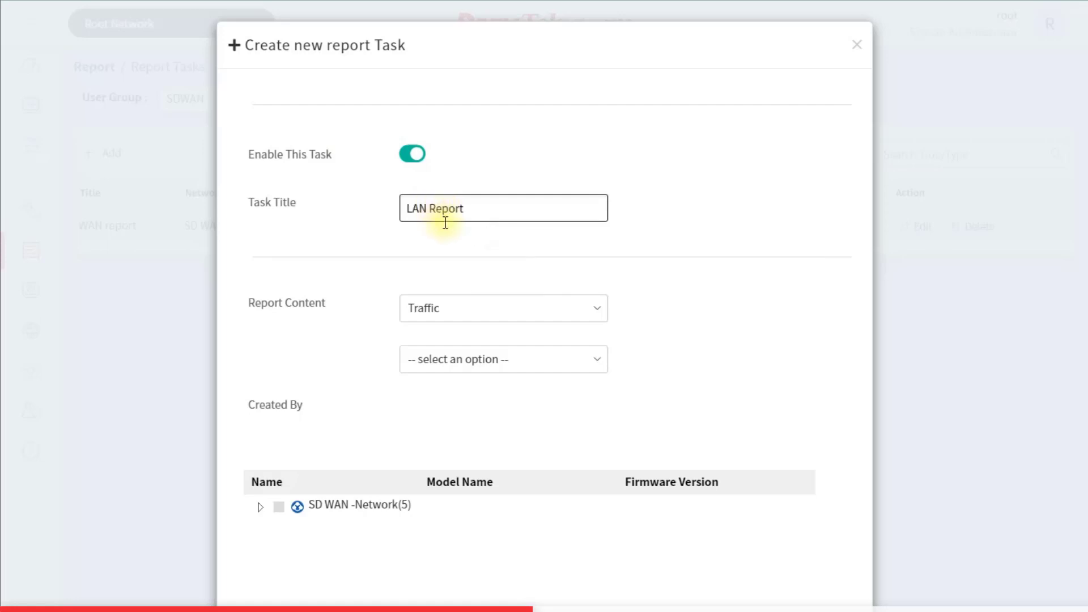
# Set the report content to Traffic with LAN Statistic and the delivery method to Download File.
pyautogui.click(476, 313)
pyautogui.click(478, 317)
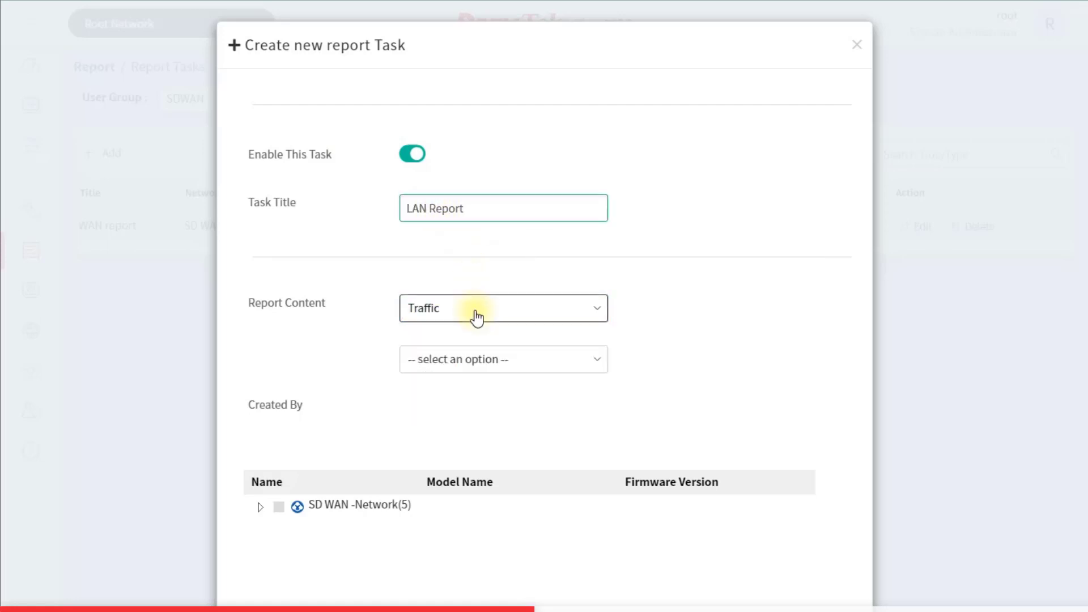
pyautogui.click(475, 363)
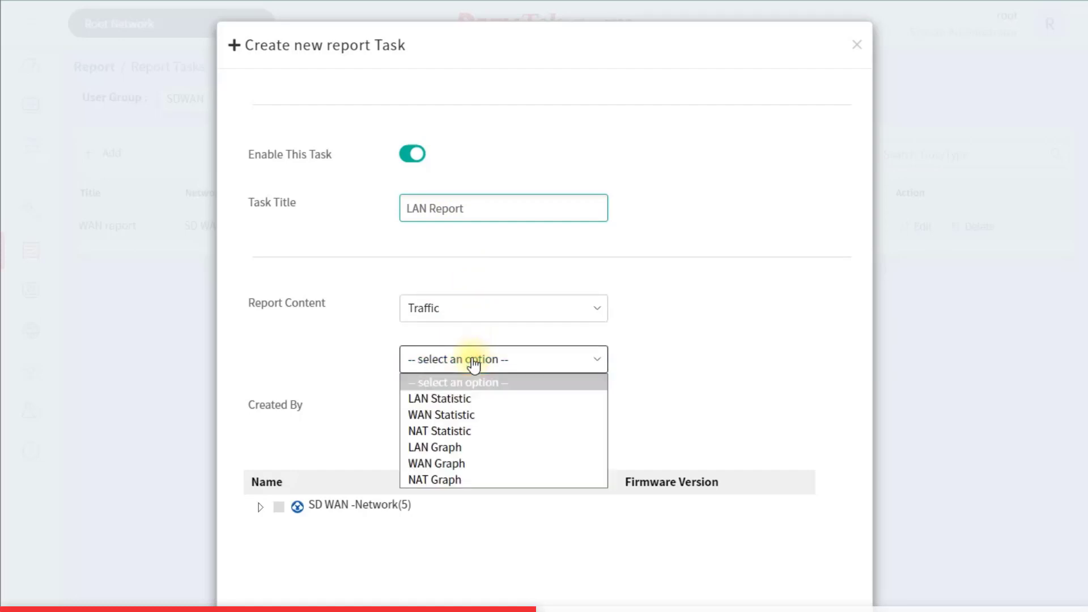
pyautogui.click(473, 398)
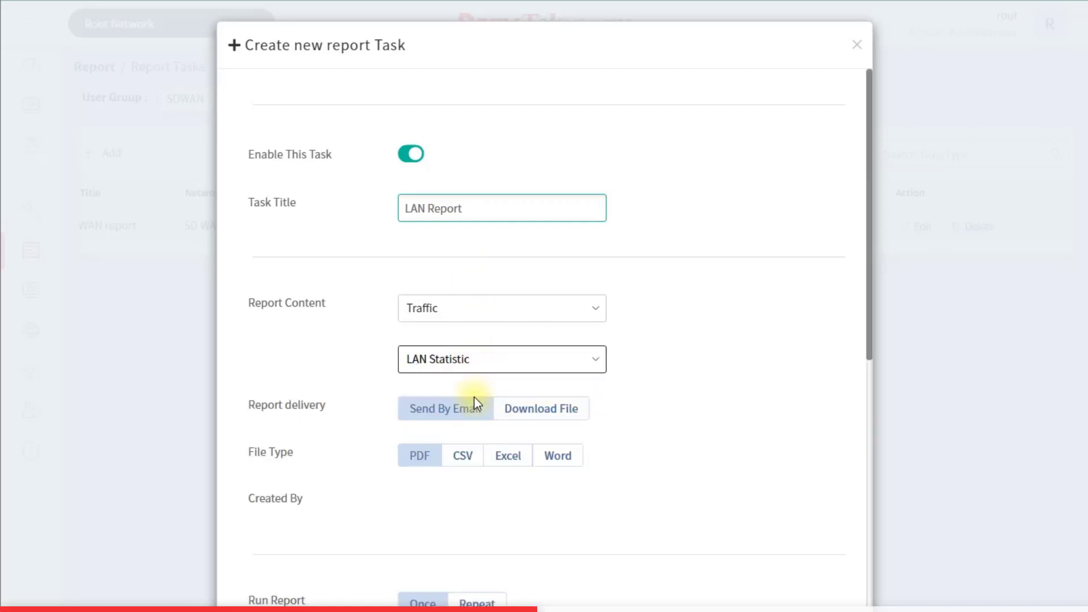
pyautogui.click(535, 416)
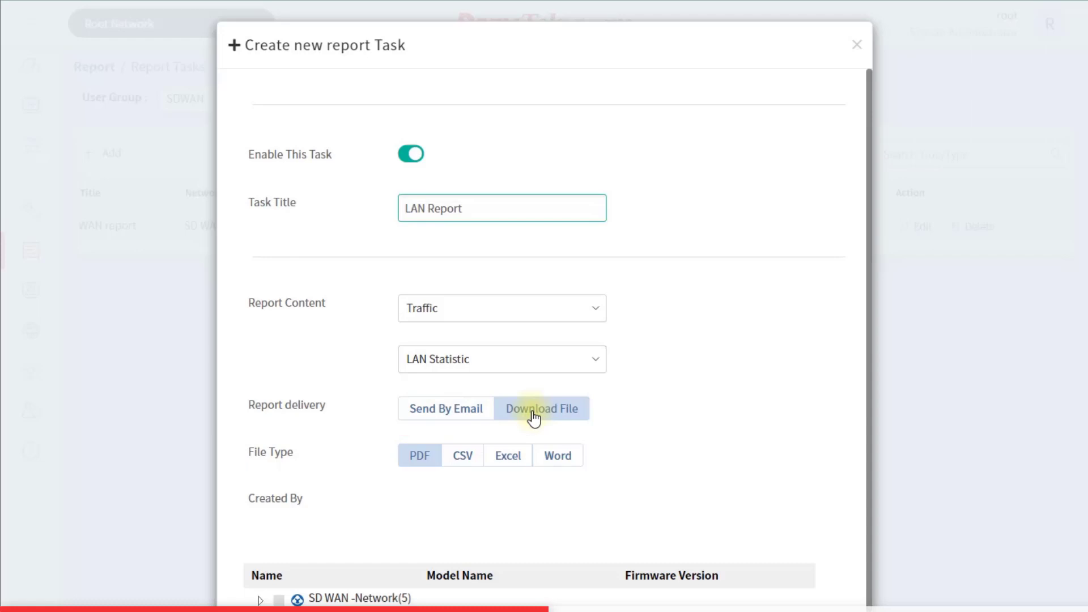
# Include the whole SD WAN -Network in the LAN report and save the task.
pyautogui.scroll(-2, 315, 583)
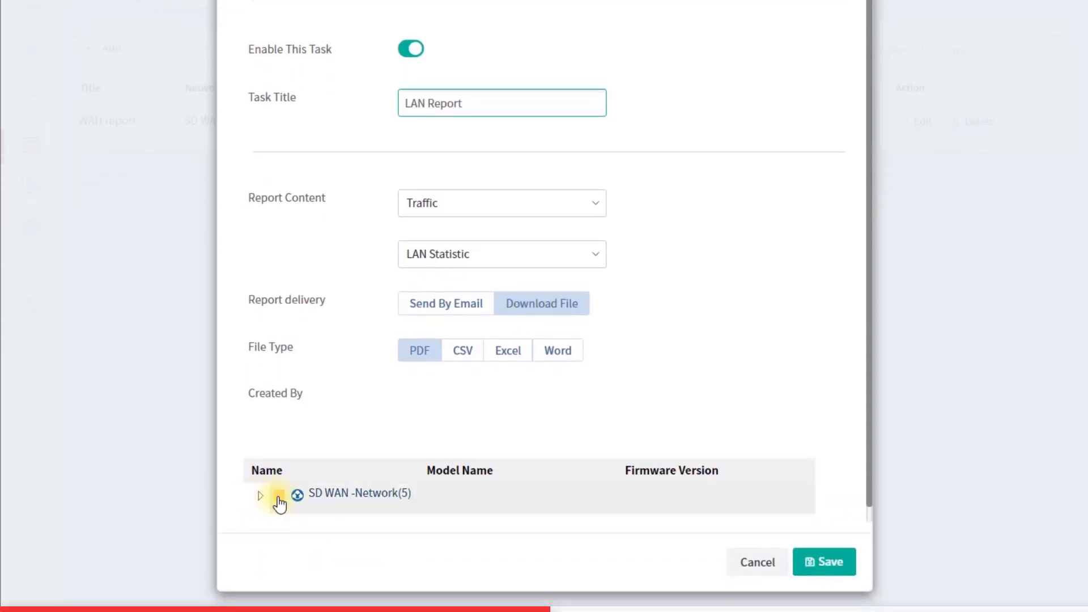
pyautogui.click(264, 500)
pyautogui.click(262, 497)
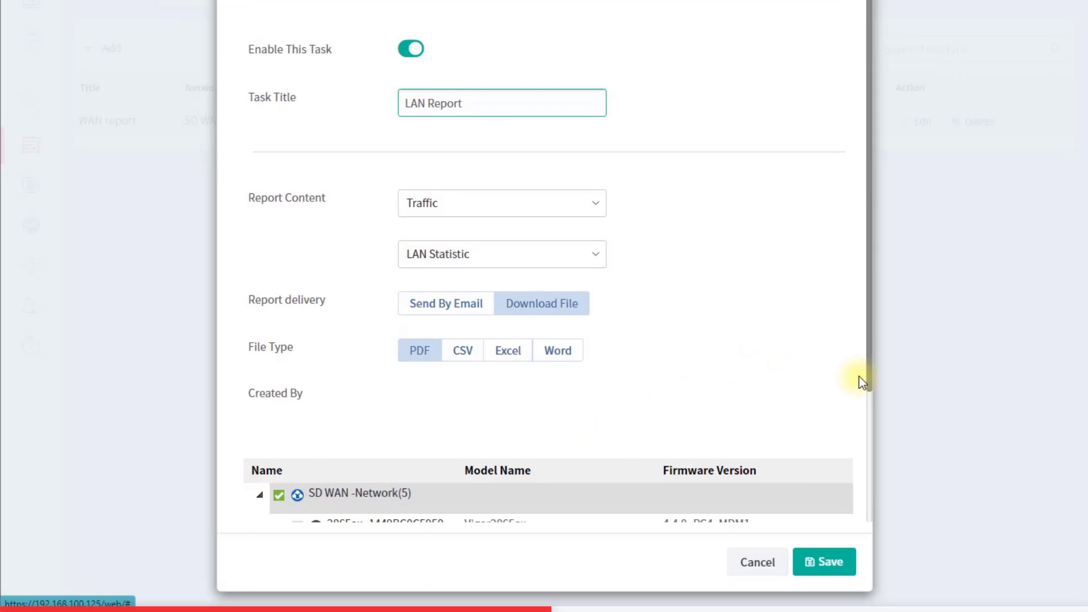
pyautogui.scroll(-3, 851, 465)
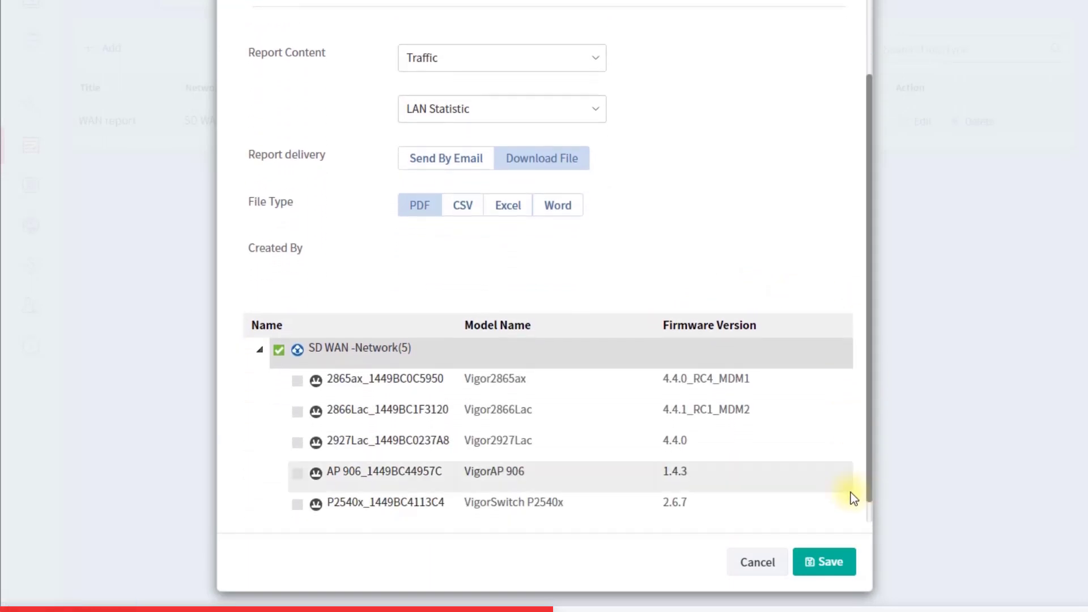
pyautogui.click(826, 561)
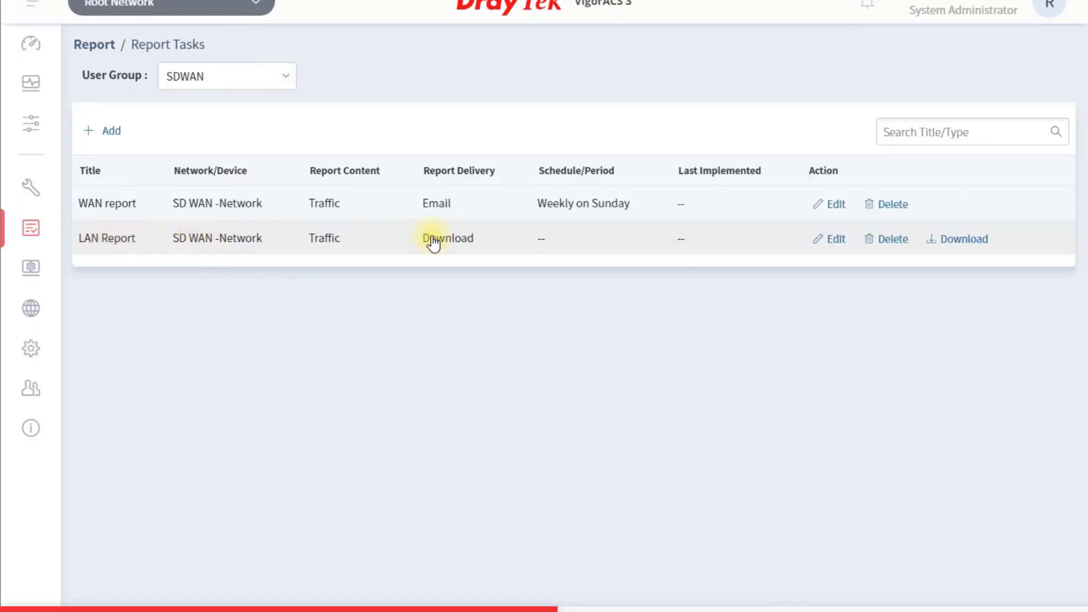
# Download the LAN Report as a PDF and open it to review the LAN statistics for each device.
pyautogui.click(958, 246)
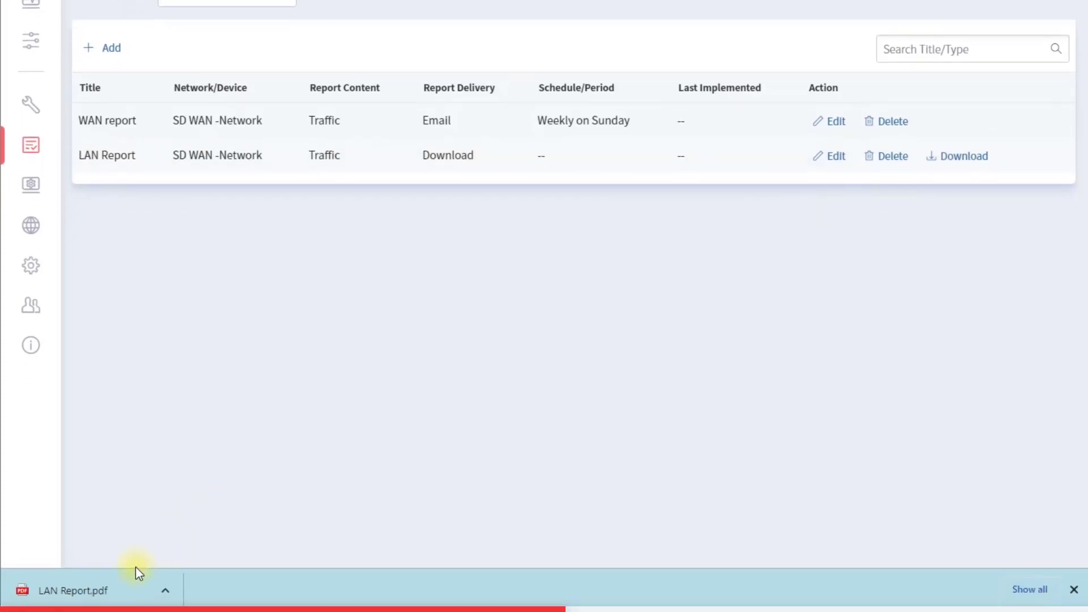
pyautogui.click(99, 588)
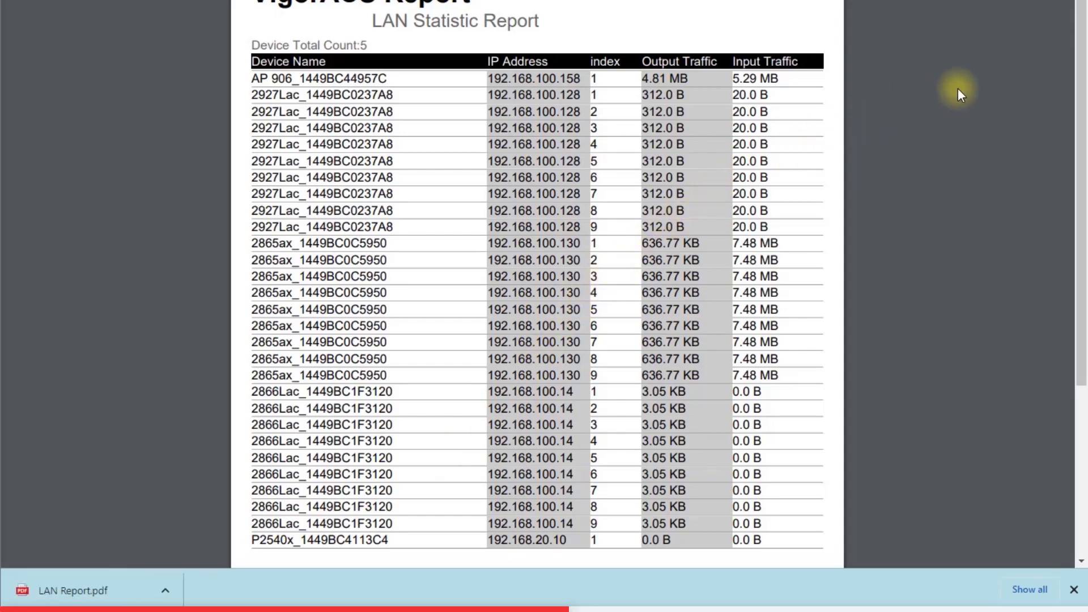
pyautogui.scroll(-3, 1054, 97)
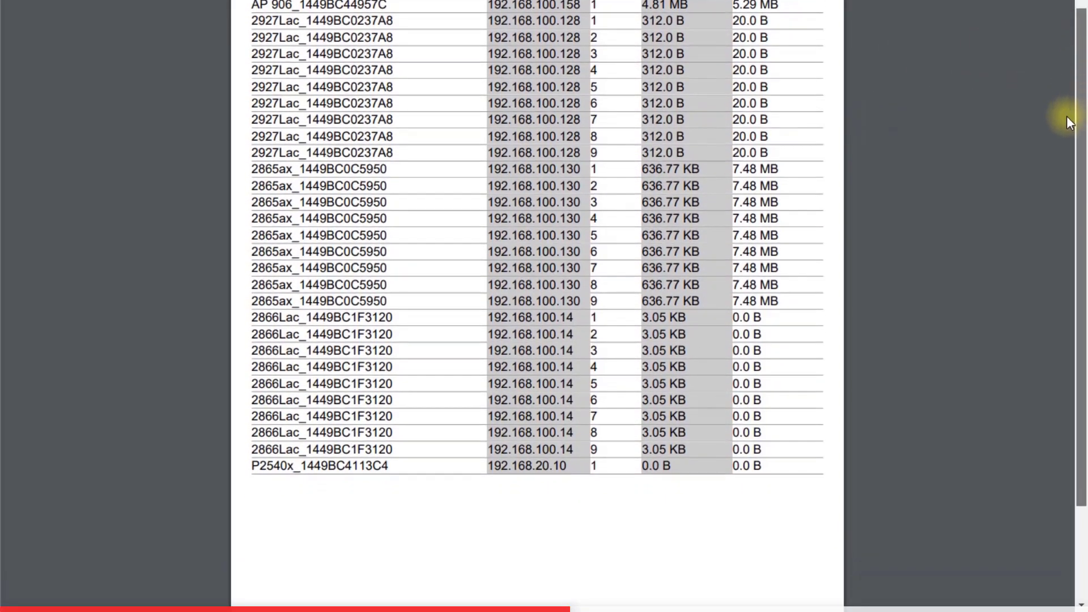
pyautogui.scroll(3, 1066, 121)
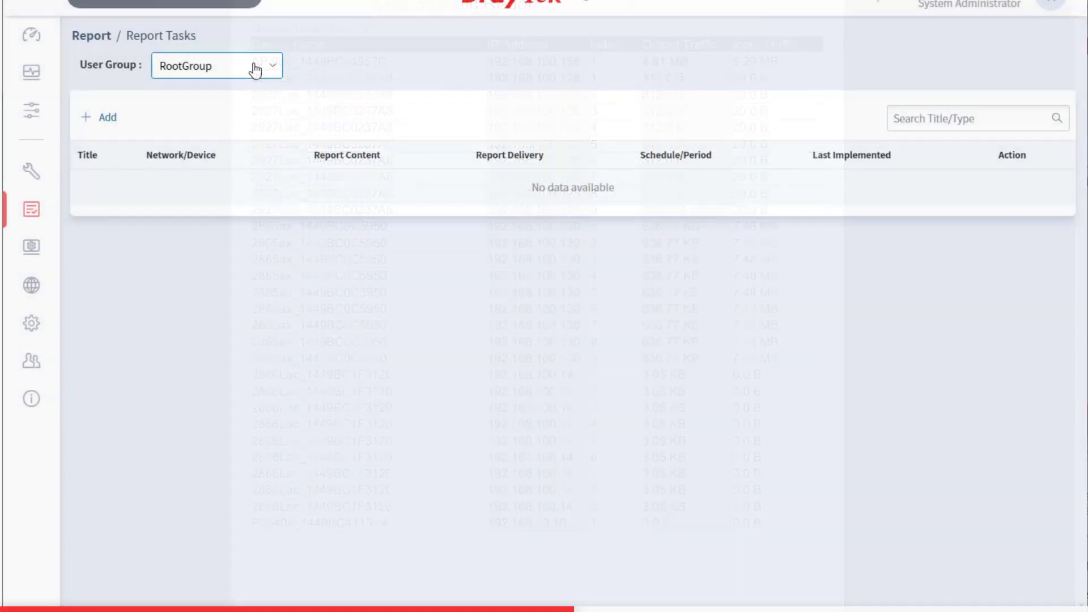
# Create a new report task for the SDWAN user group, keep it enabled and title it WAN Graph report.
pyautogui.click(252, 67)
pyautogui.click(230, 133)
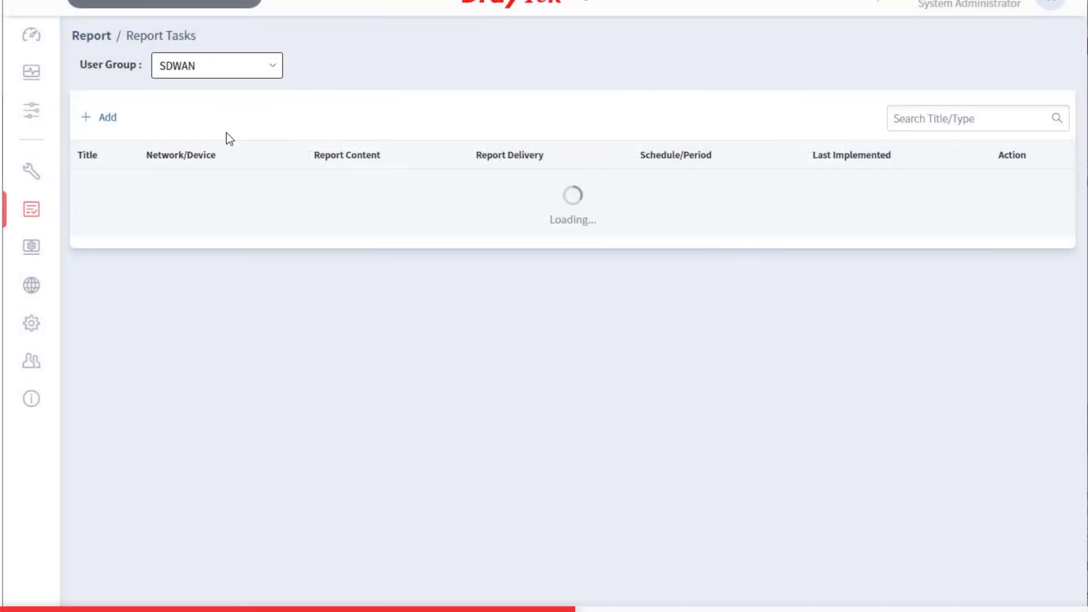
pyautogui.click(89, 124)
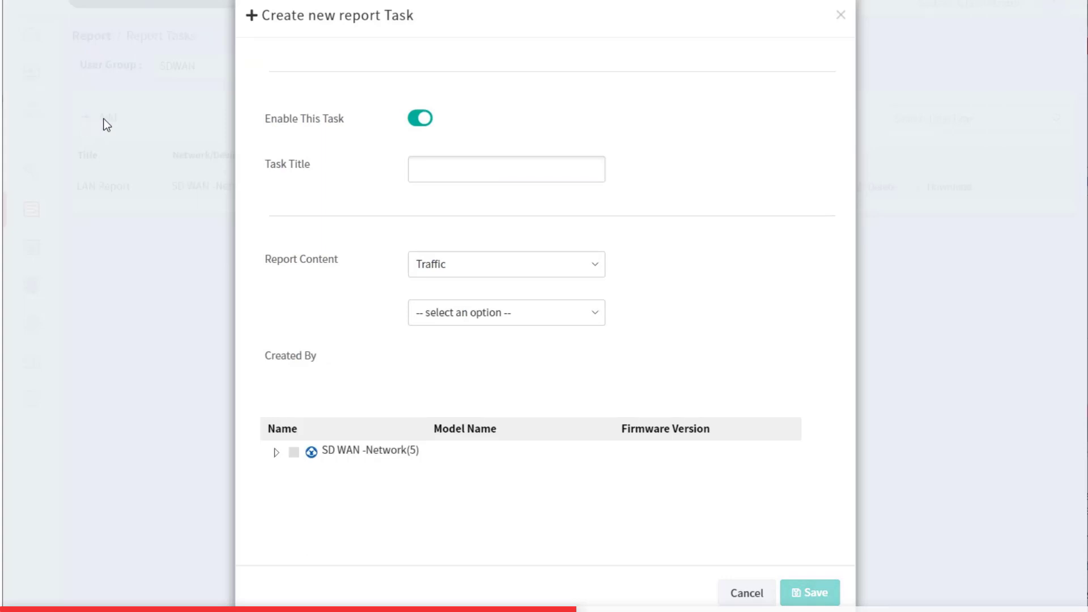
pyautogui.click(426, 122)
pyautogui.click(433, 164)
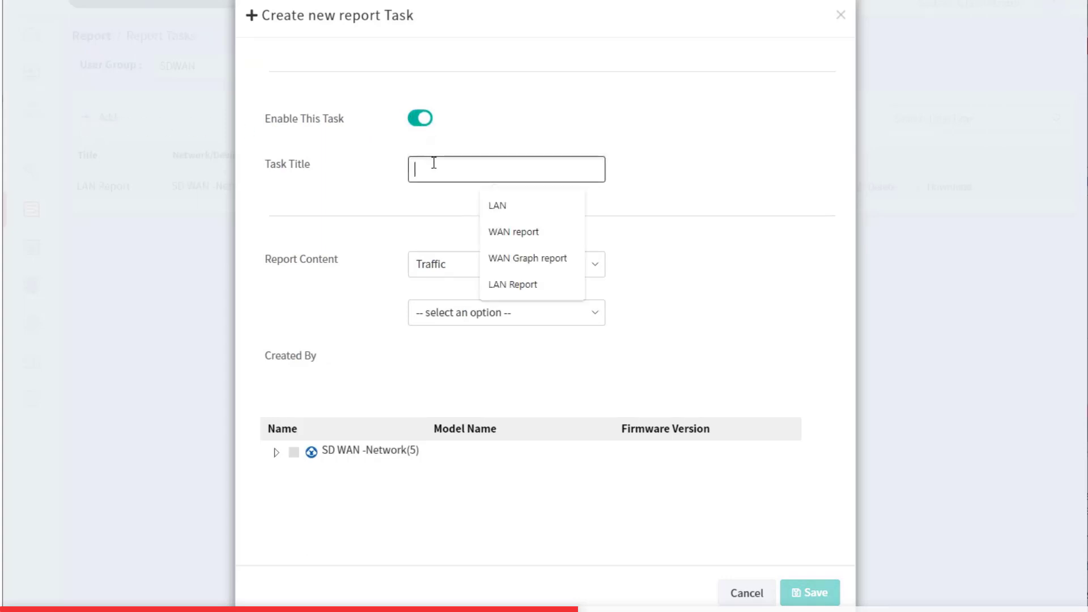
pyautogui.click(517, 258)
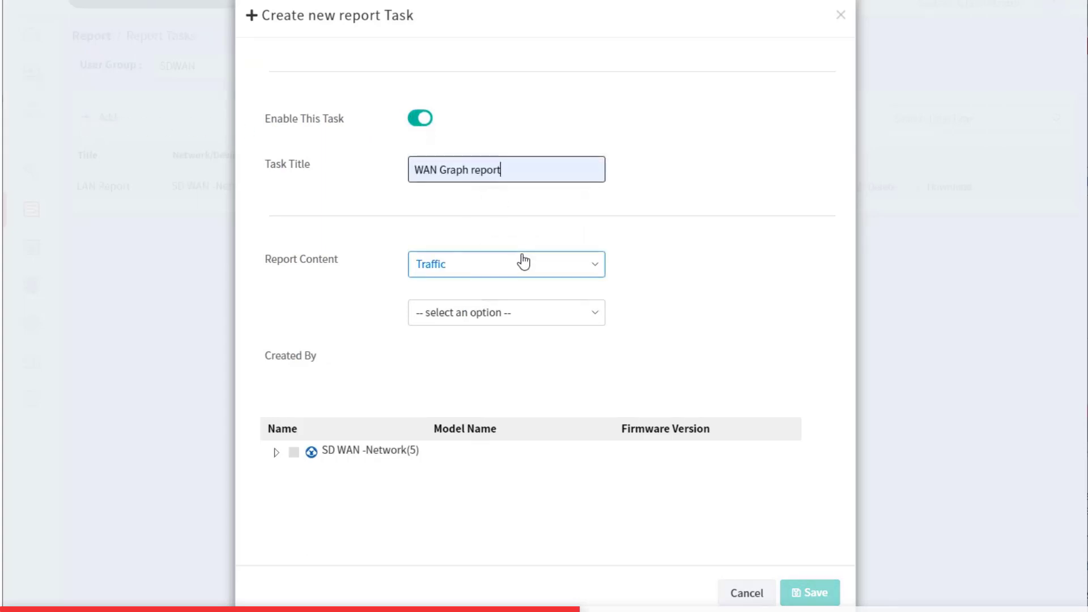
# Set the new task's report content to Traffic with WAN Graph.
pyautogui.click(525, 264)
pyautogui.click(526, 265)
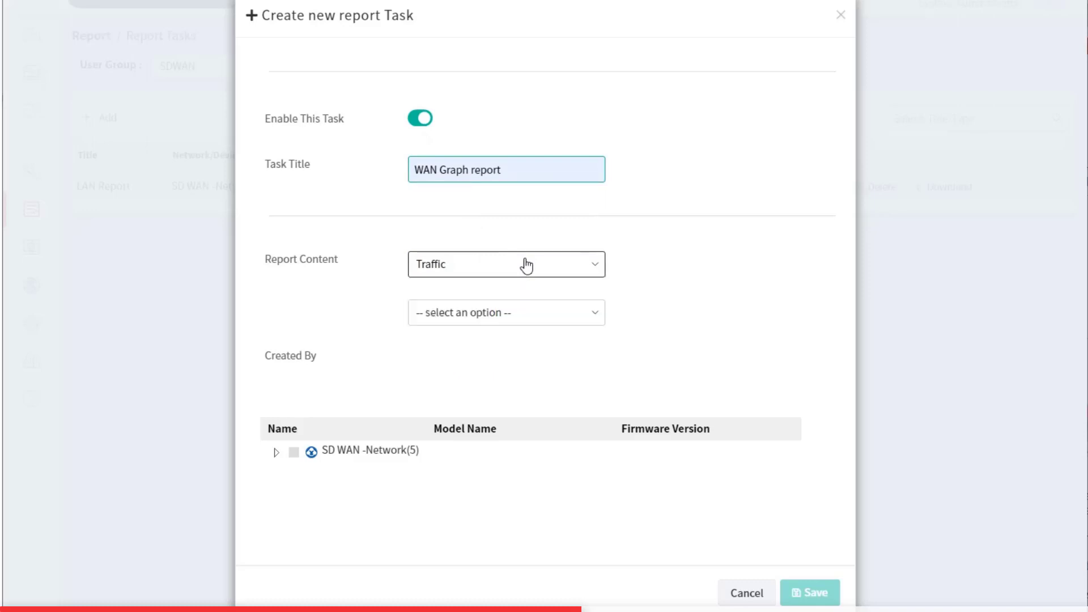
pyautogui.click(525, 312)
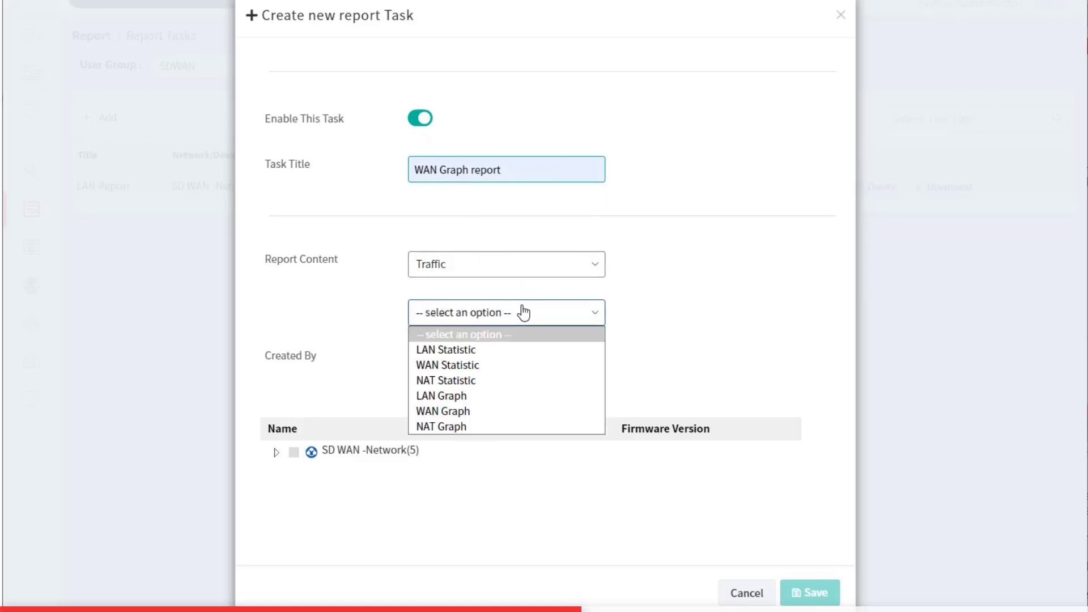
pyautogui.click(516, 409)
# Set the WAN graph report's time range to Last Week.
pyautogui.moveTo(850, 274); pyautogui.dragTo(851, 394)
pyautogui.click(561, 226)
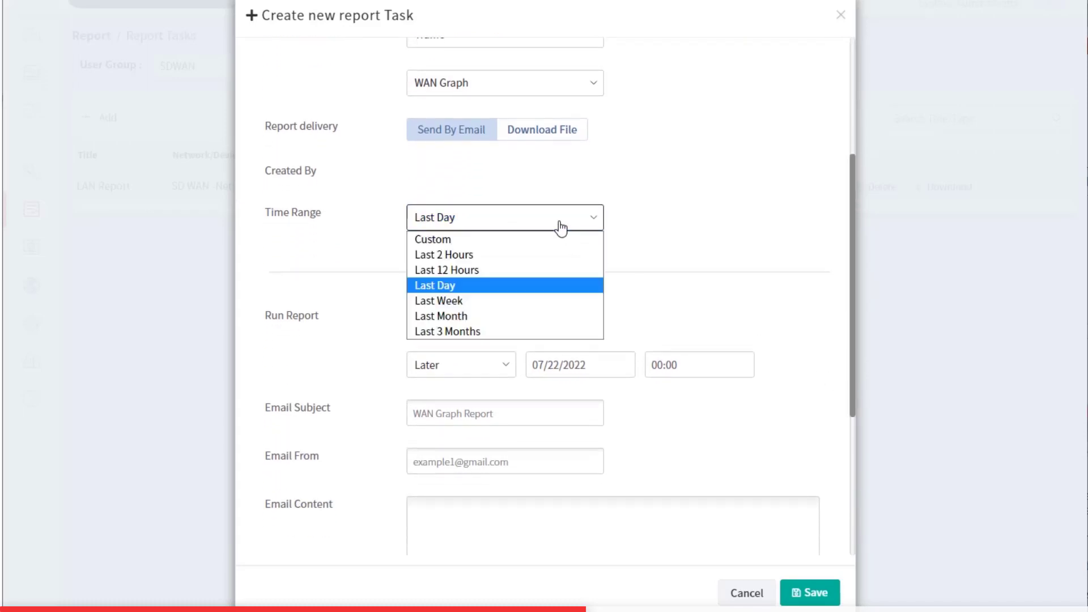
pyautogui.click(561, 227)
pyautogui.click(559, 227)
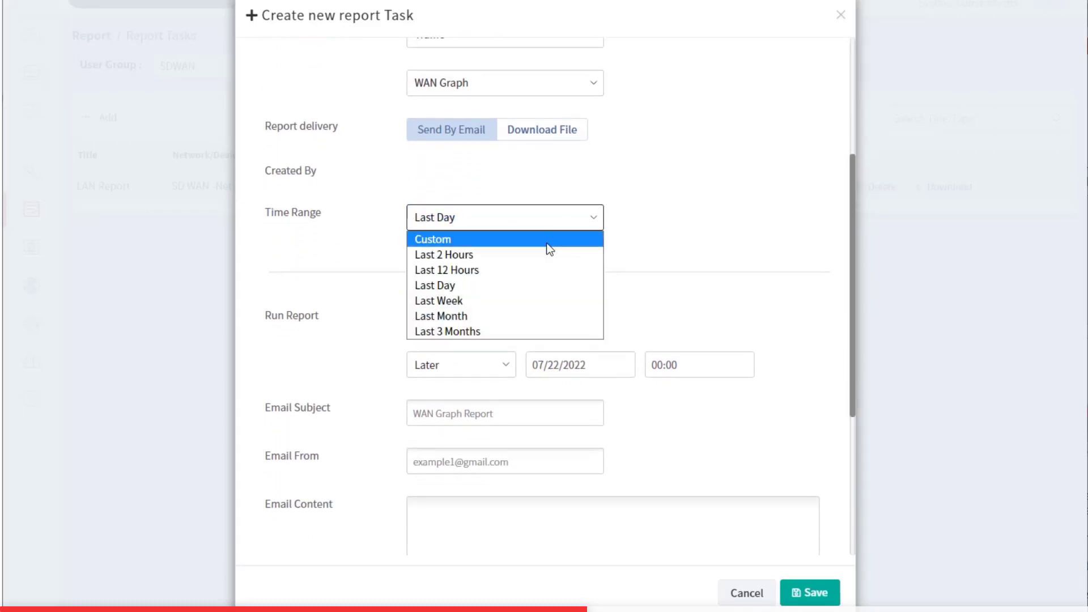
pyautogui.click(521, 298)
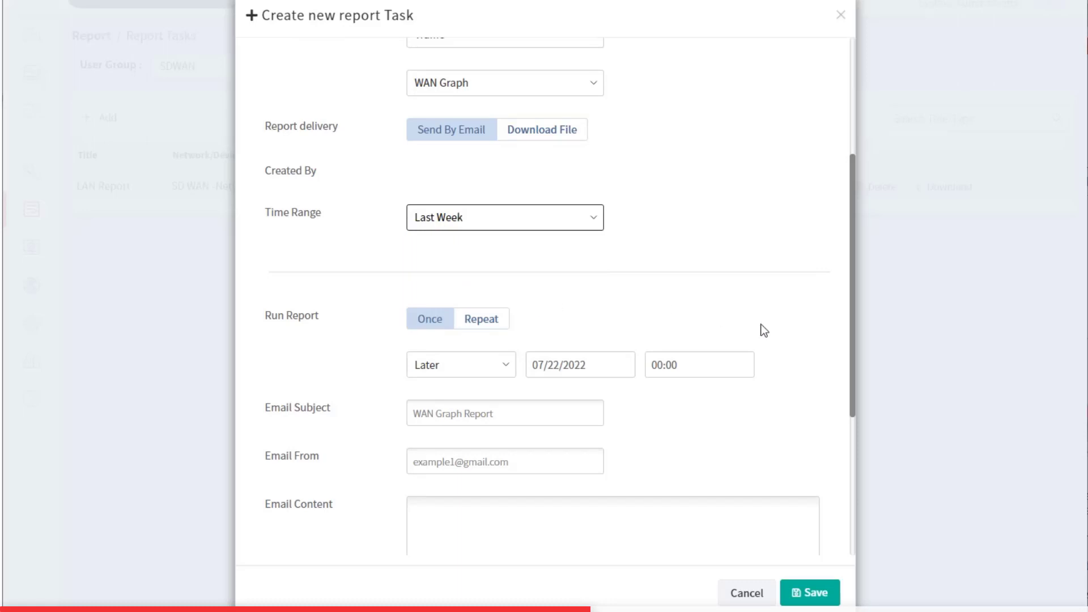
# Examine the timing, date and start time options for running the report once.
pyautogui.click(487, 366)
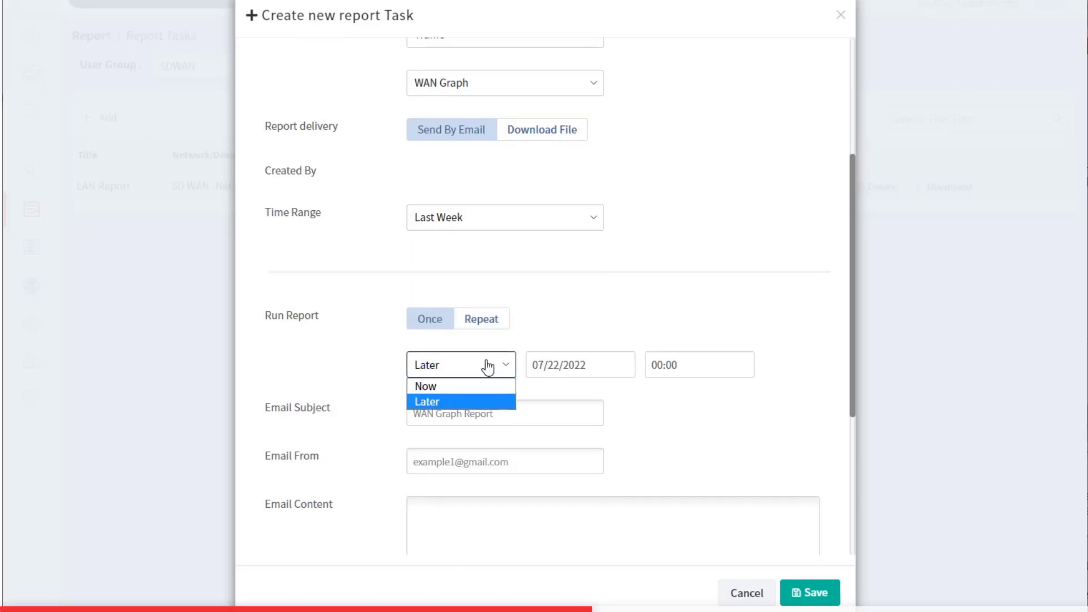
pyautogui.click(489, 366)
pyautogui.click(560, 365)
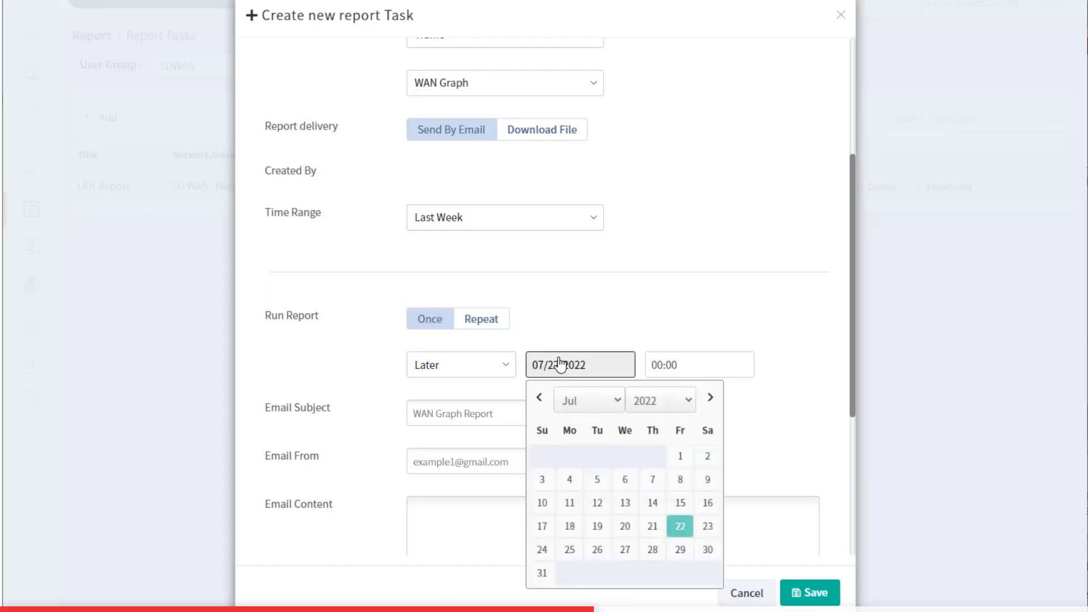
pyautogui.click(683, 374)
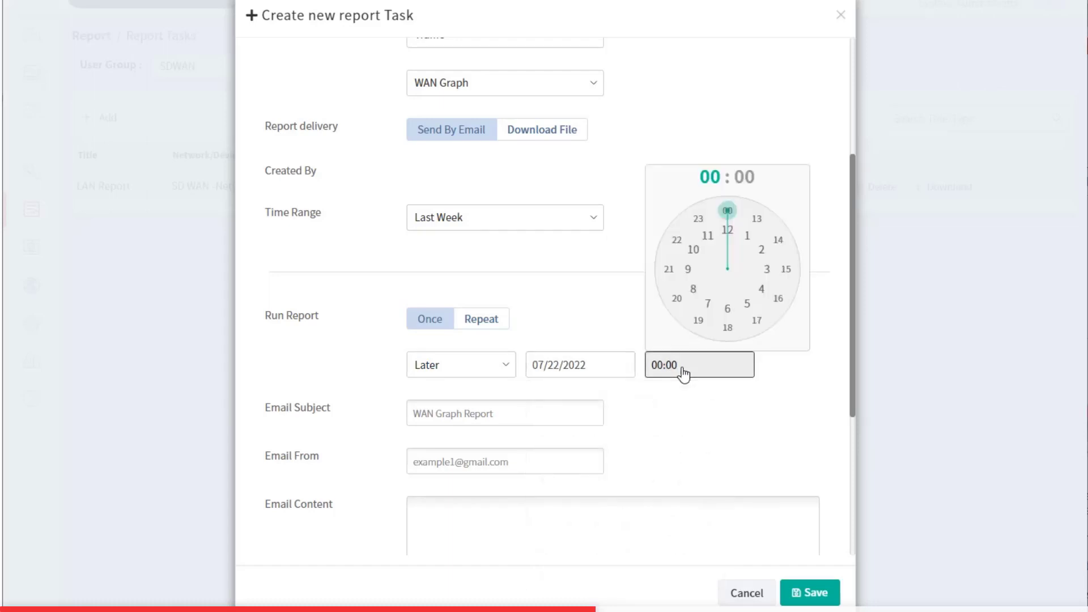
# Switch the report run to Repeat and configure it as Weekly on Sunday.
pyautogui.click(481, 322)
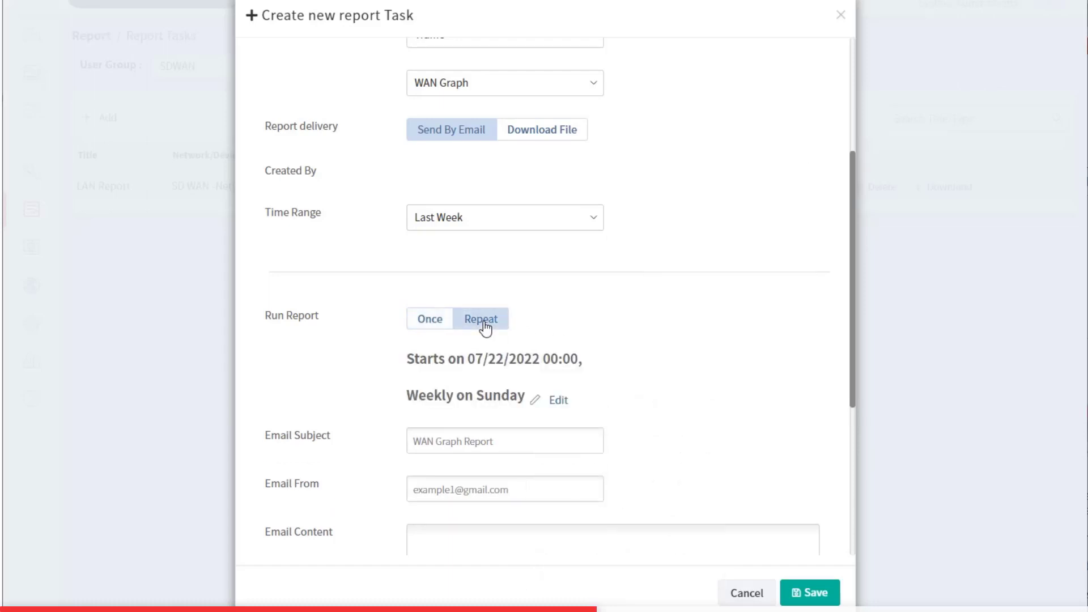
pyautogui.click(559, 401)
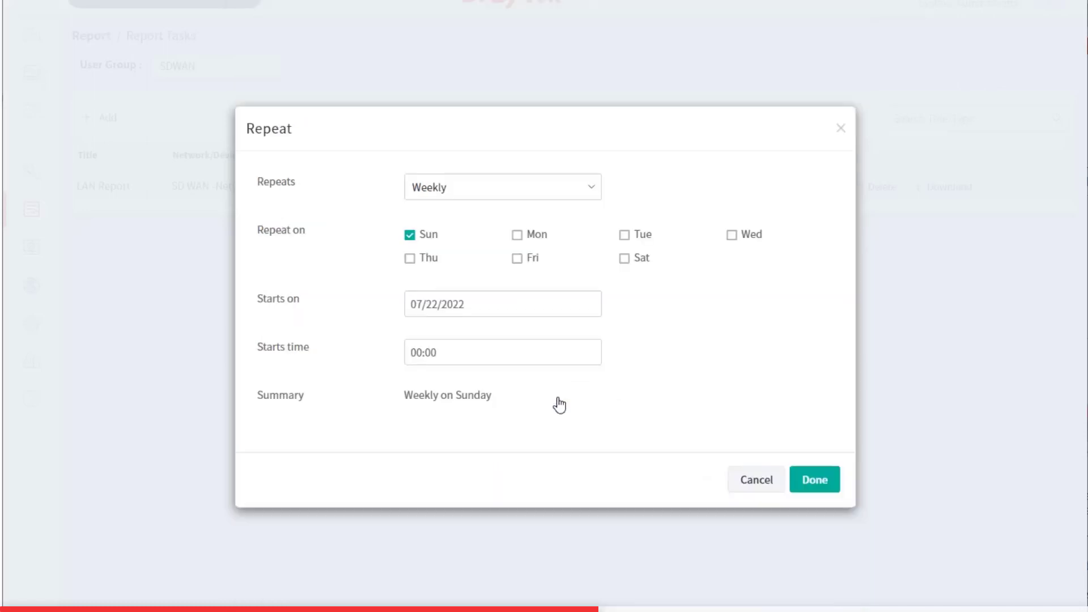
pyautogui.click(525, 189)
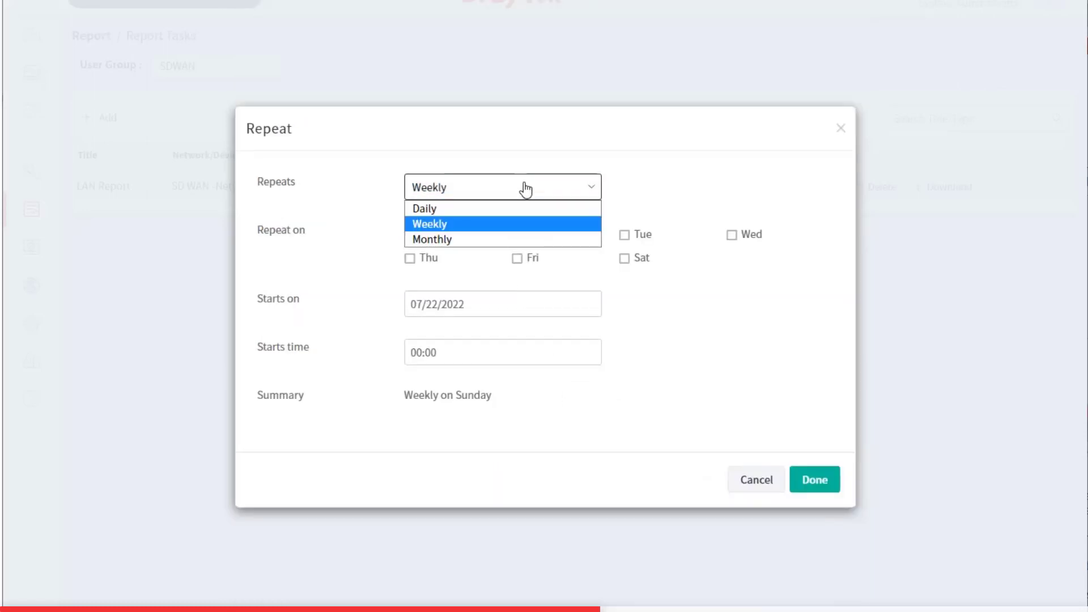
pyautogui.click(526, 189)
pyautogui.tripleClick(411, 240)
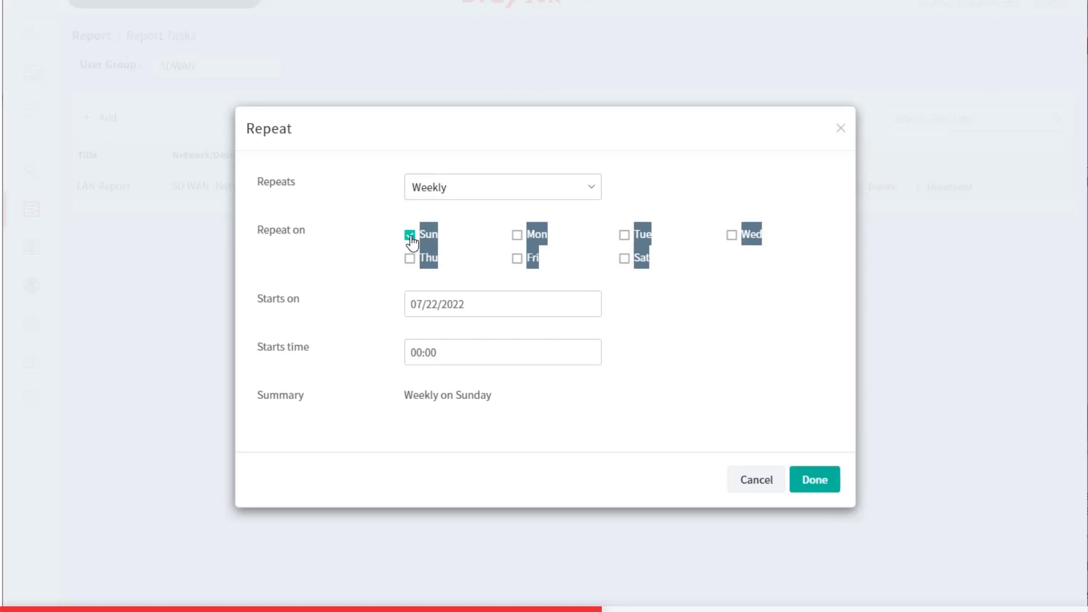
# Check the repeat start date and time options, keep 07/22/2022 at 00:00, and confirm the repeat schedule.
pyautogui.click(487, 310)
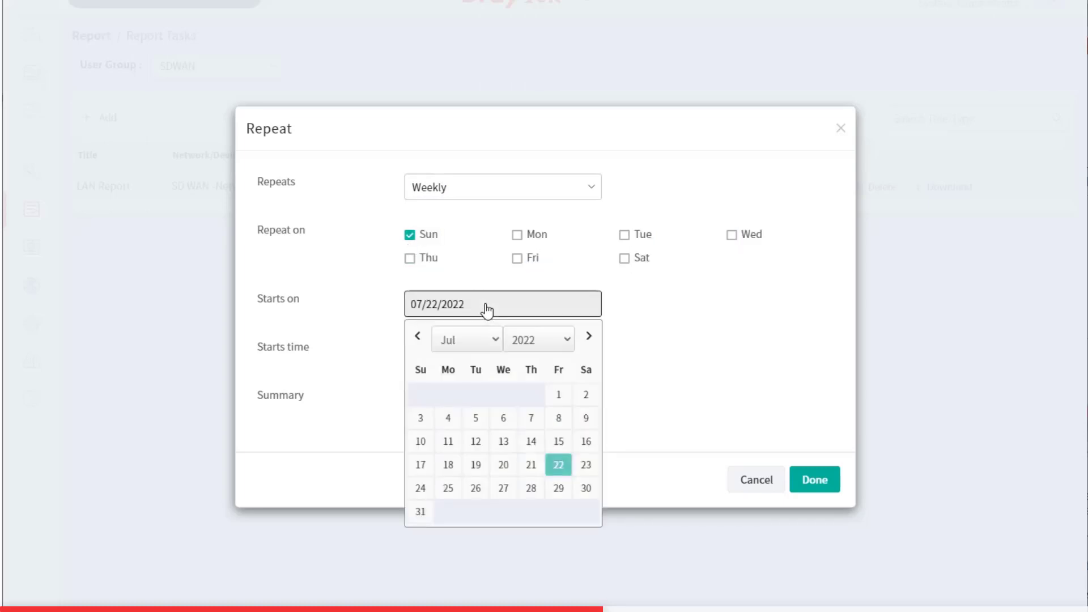
pyautogui.click(589, 337)
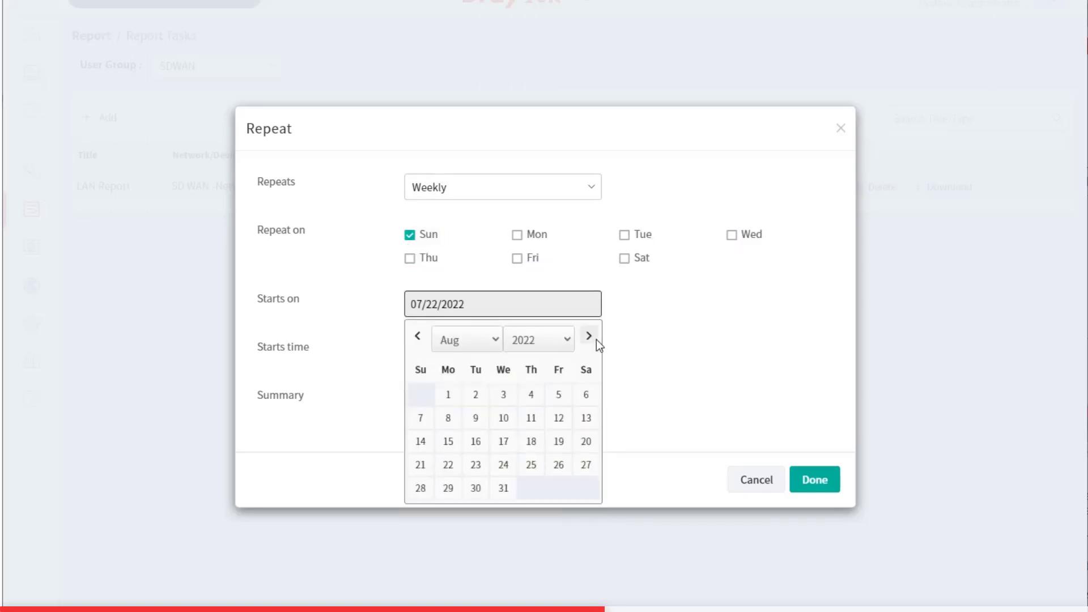
pyautogui.click(658, 347)
pyautogui.click(573, 355)
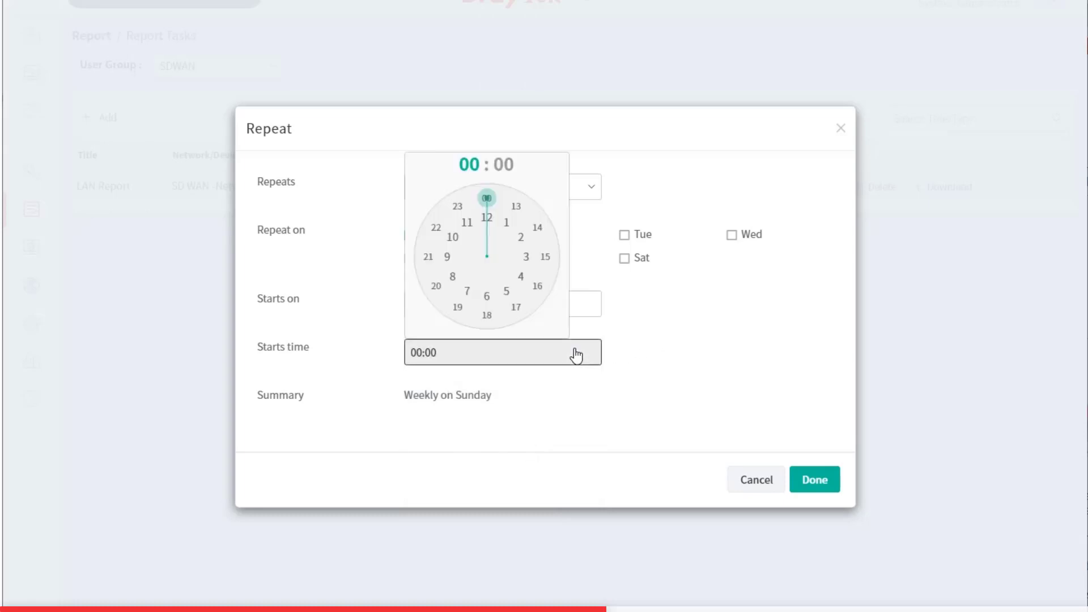
pyautogui.click(655, 368)
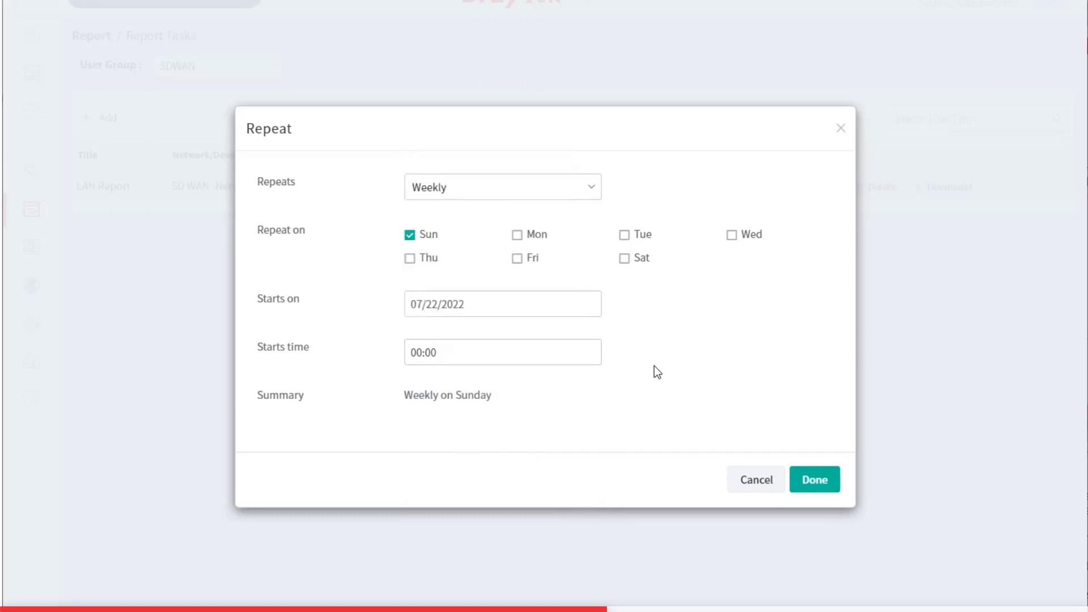
pyautogui.click(817, 483)
pyautogui.moveTo(855, 295); pyautogui.dragTo(857, 501)
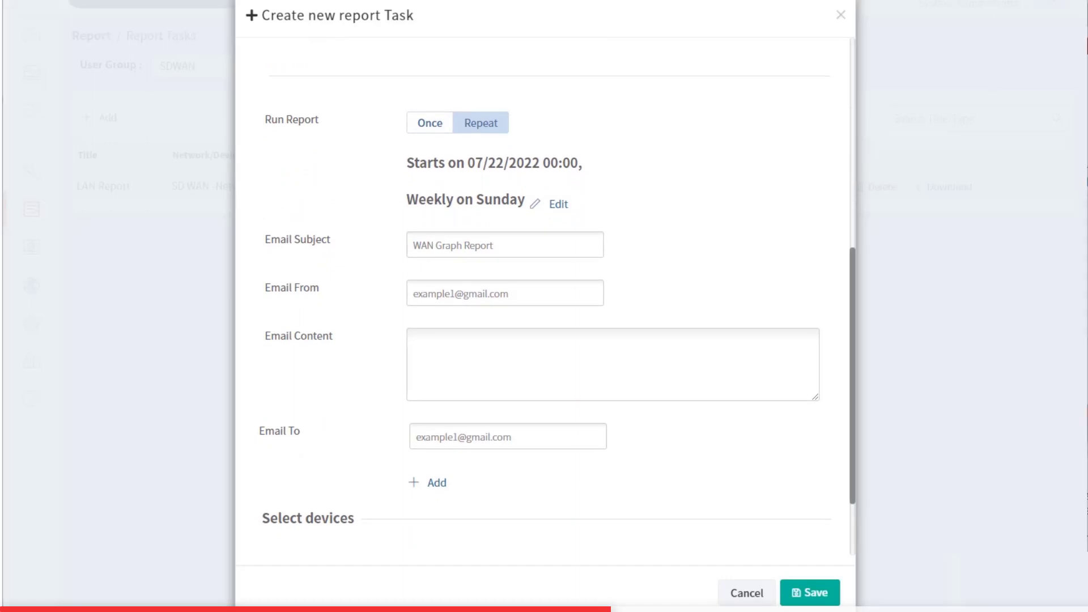
# Set the email subject to "Weekly WAN Graph report" and fill in the sender's email address.
pyautogui.click(539, 243)
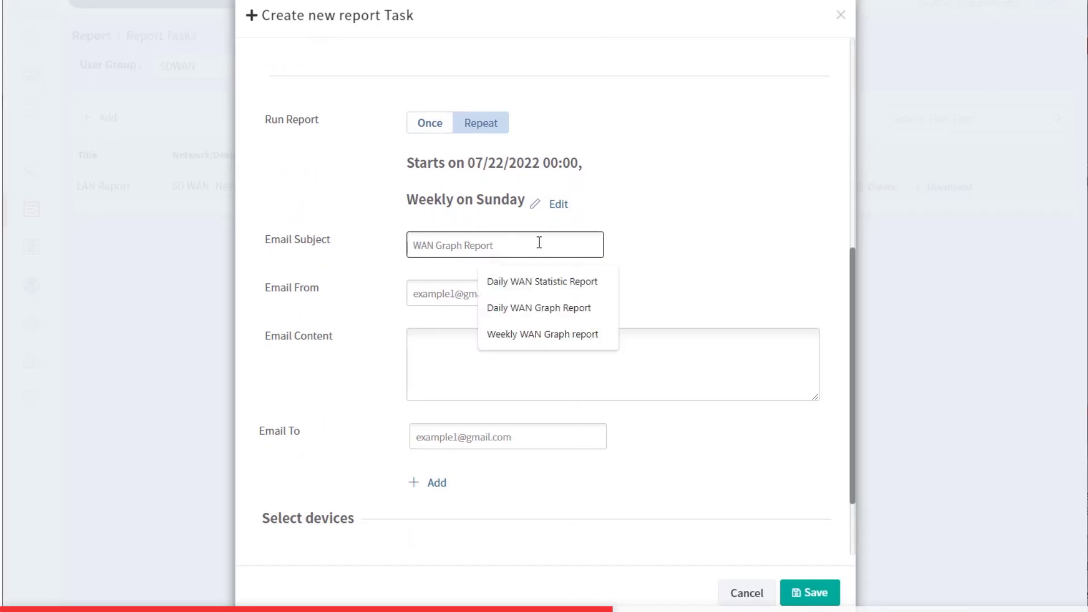
pyautogui.click(539, 334)
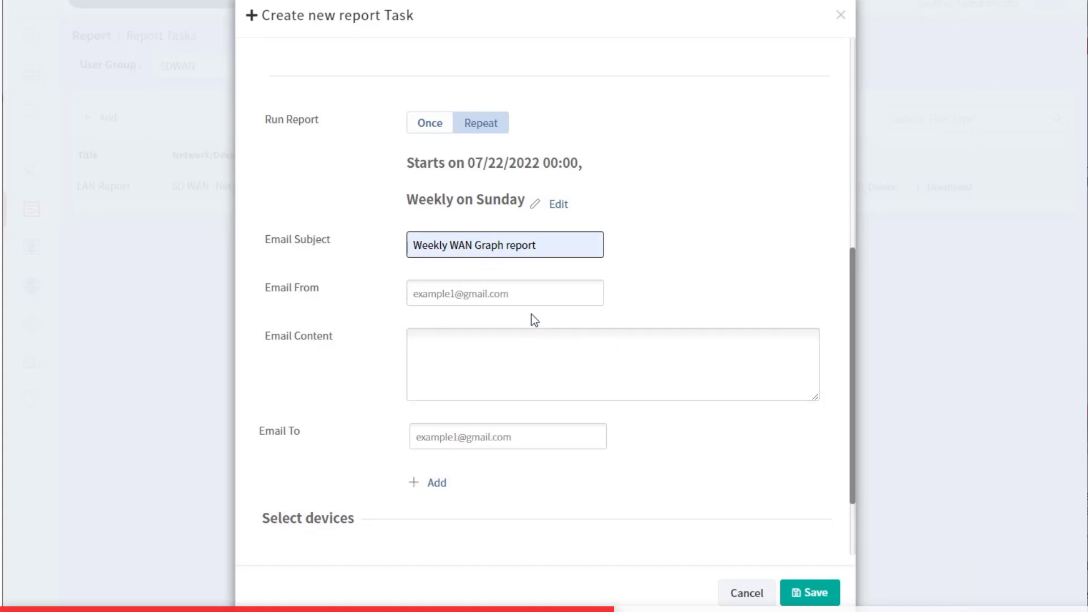
pyautogui.click(523, 294)
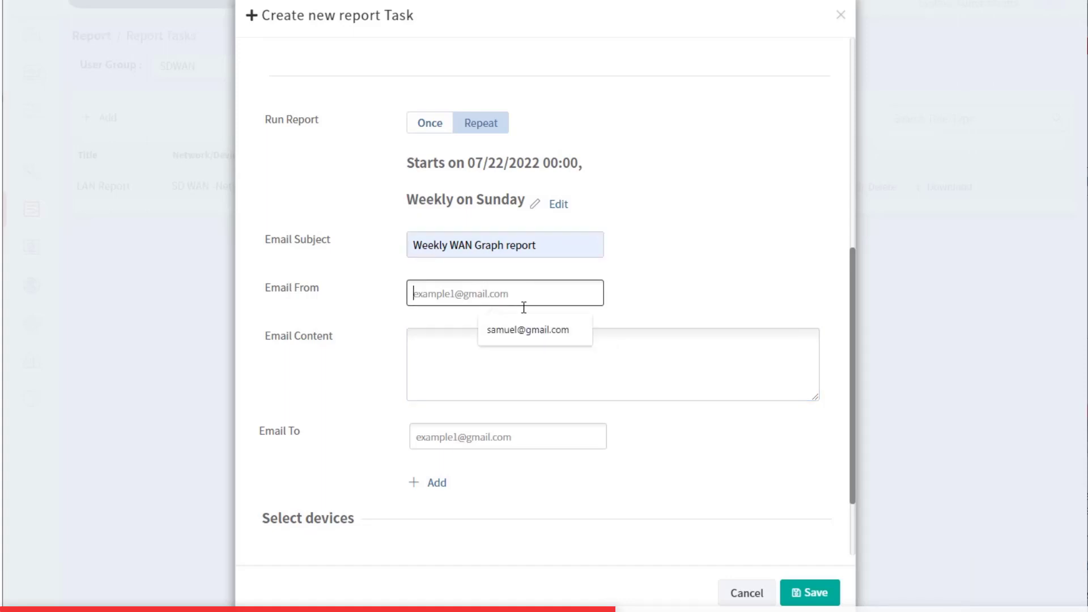
pyautogui.click(525, 328)
pyautogui.click(525, 328)
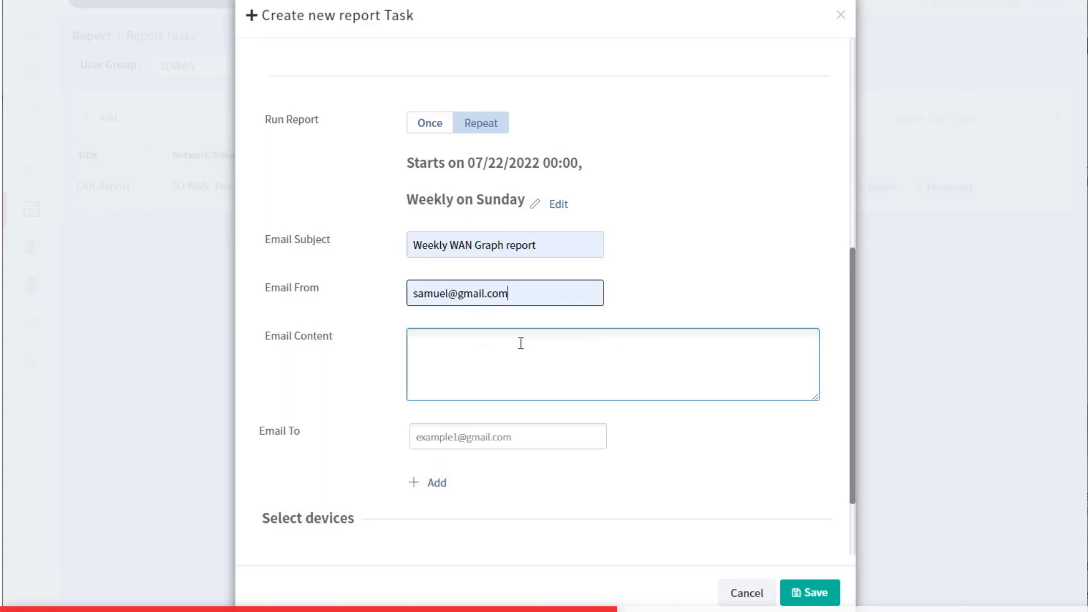
# Fill in the first recipient's email address and add a second recipient with a different email address.
pyautogui.click(513, 434)
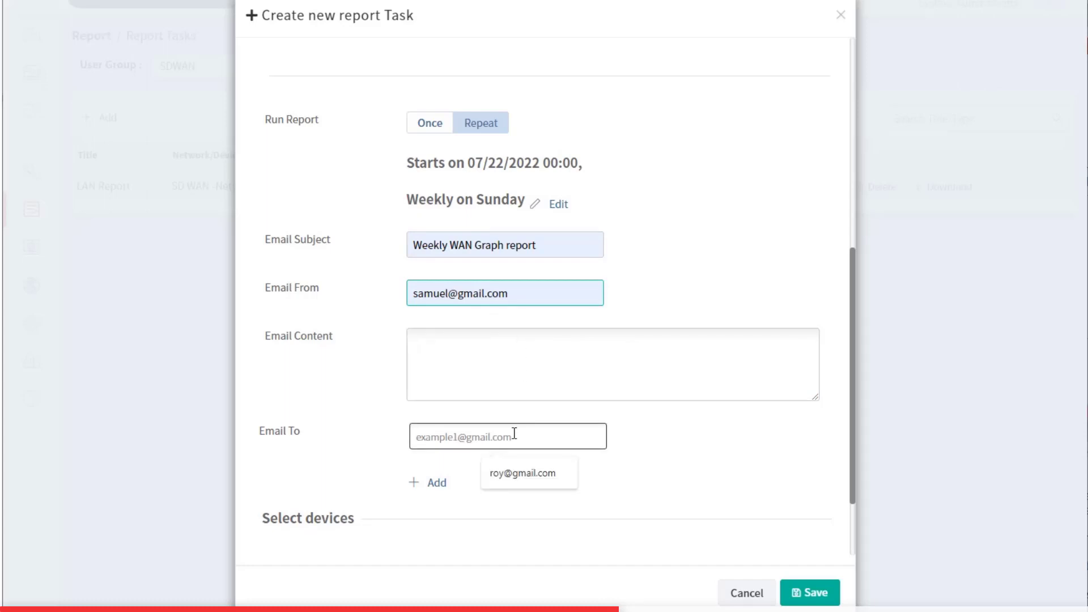
pyautogui.click(523, 472)
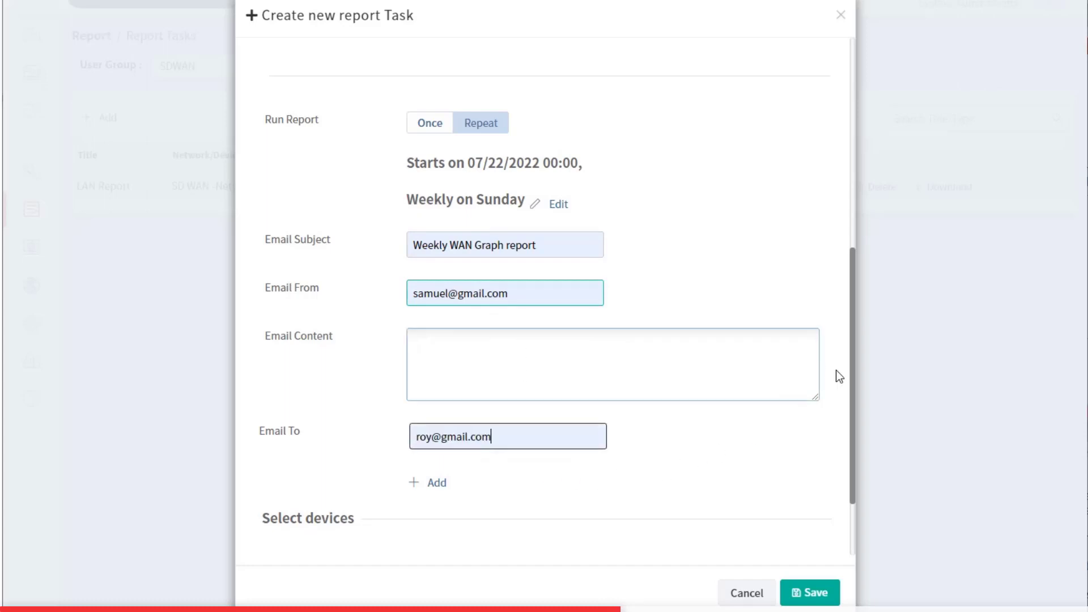
pyautogui.moveTo(853, 377); pyautogui.dragTo(852, 441)
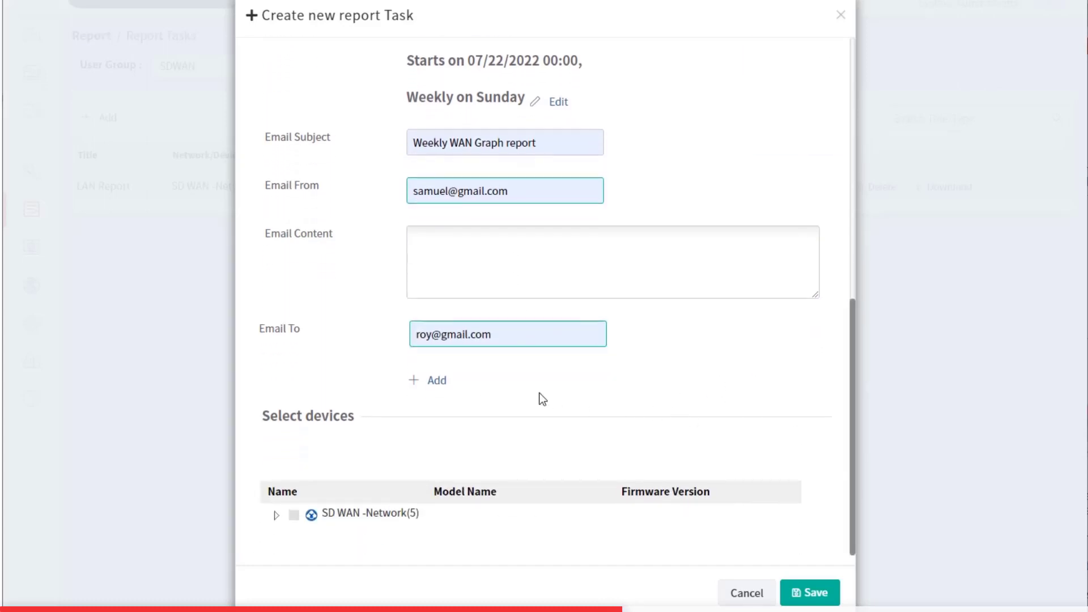
pyautogui.click(436, 380)
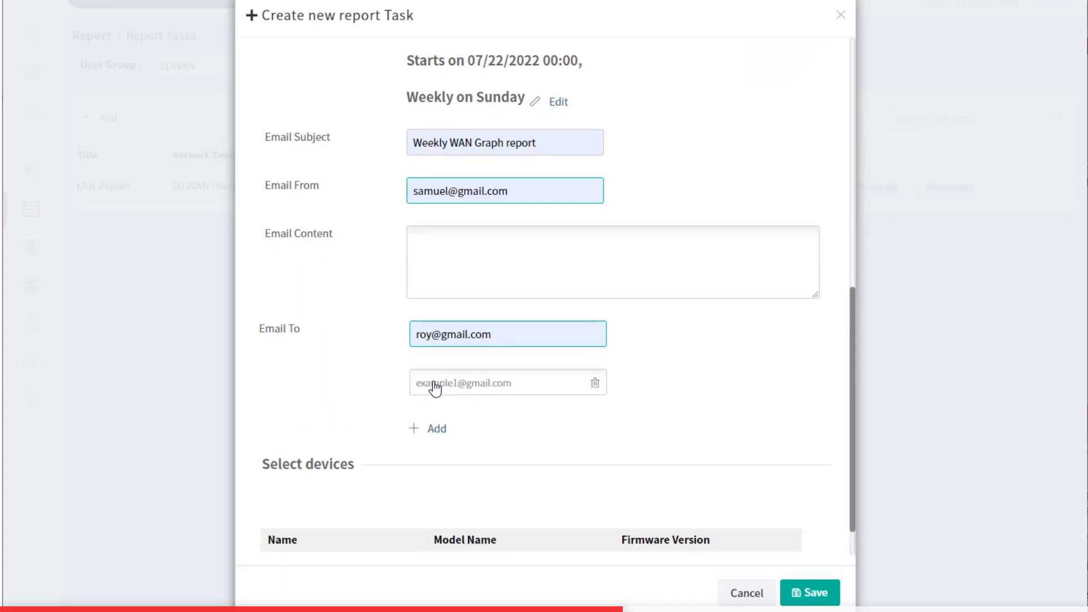
pyautogui.click(489, 385)
pyautogui.click(528, 419)
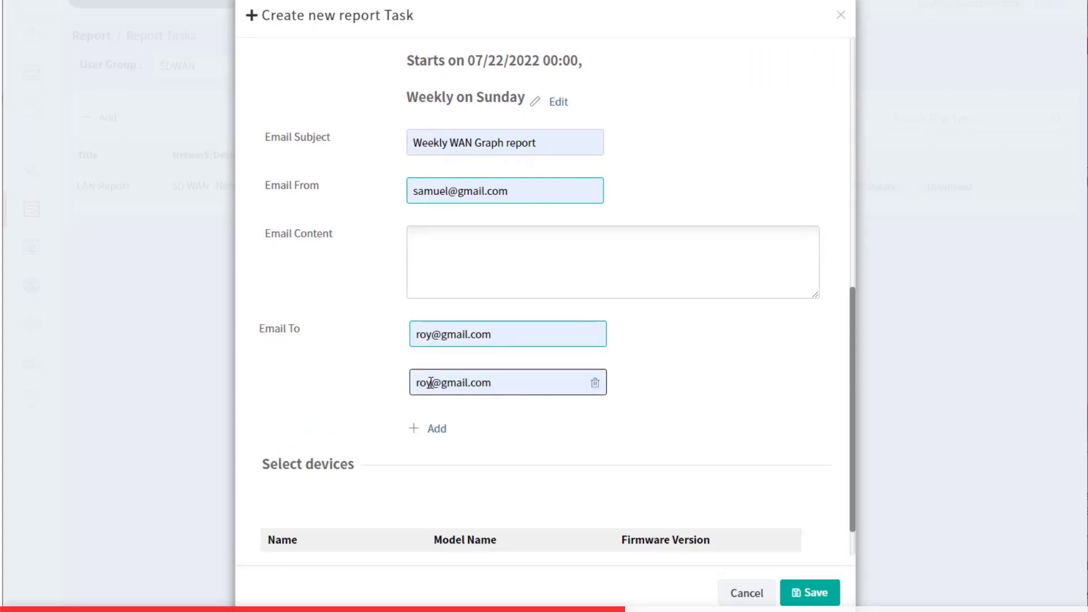
pyautogui.doubleClick(425, 383)
pyautogui.write('herve')
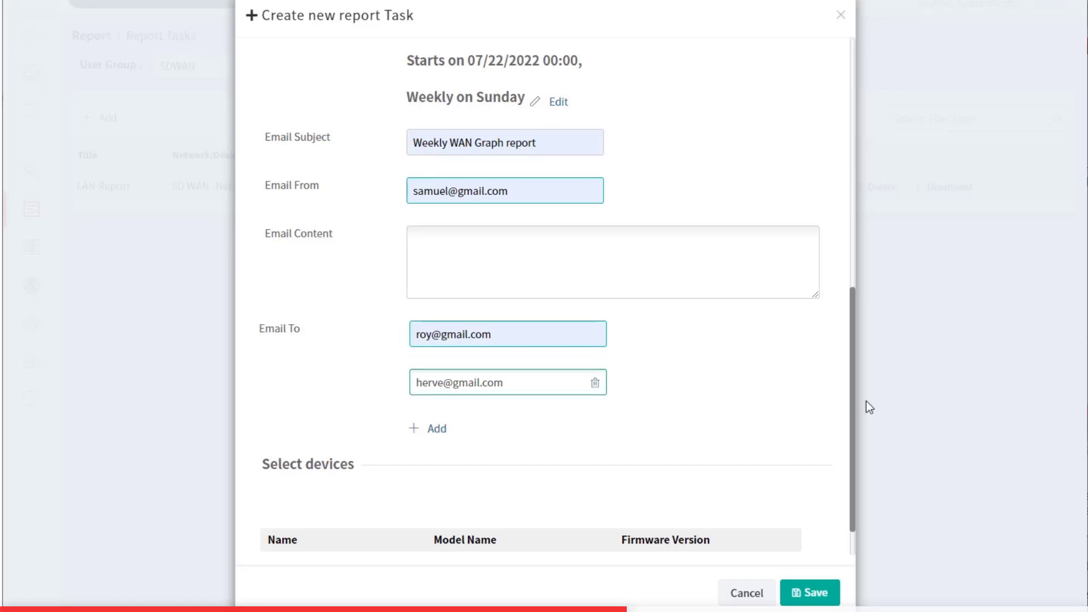
# Select the whole SD WAN -Network as the report's devices and save the report task.
pyautogui.moveTo(854, 404); pyautogui.dragTo(852, 439)
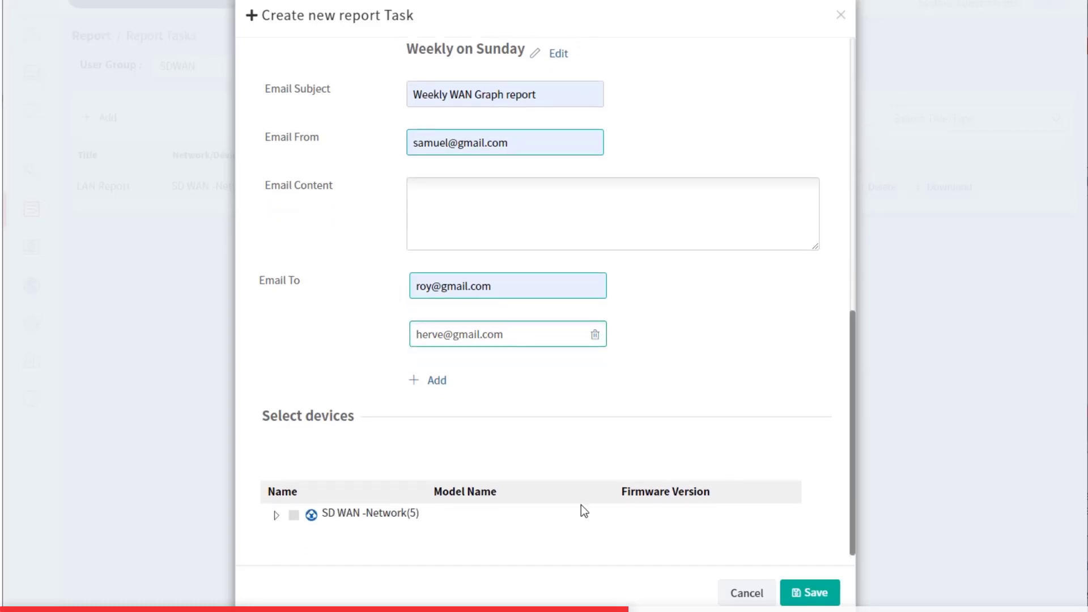
pyautogui.click(276, 516)
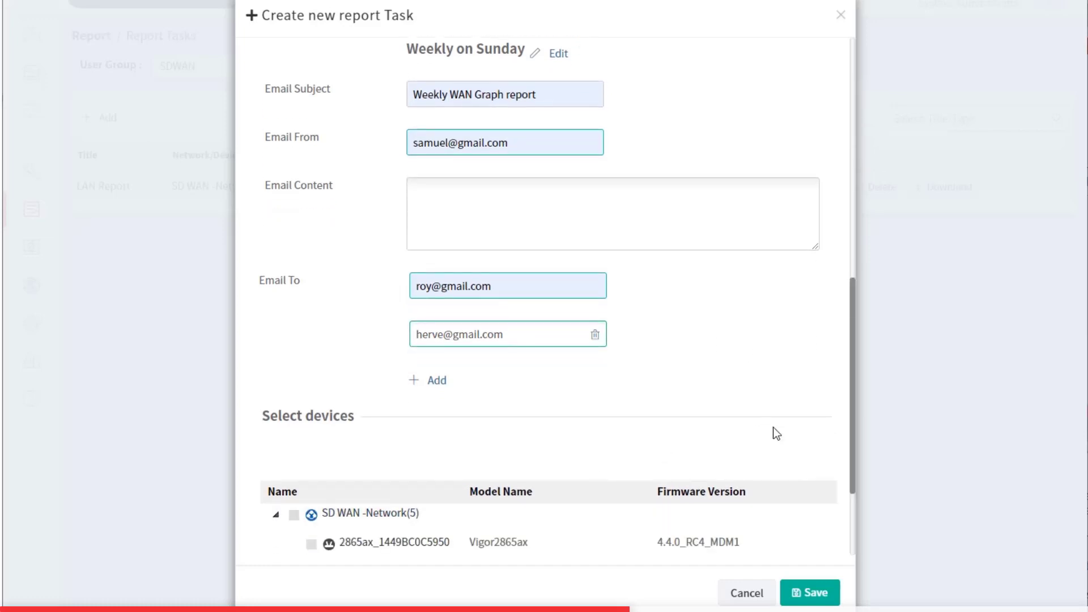
pyautogui.moveTo(853, 451); pyautogui.dragTo(845, 532)
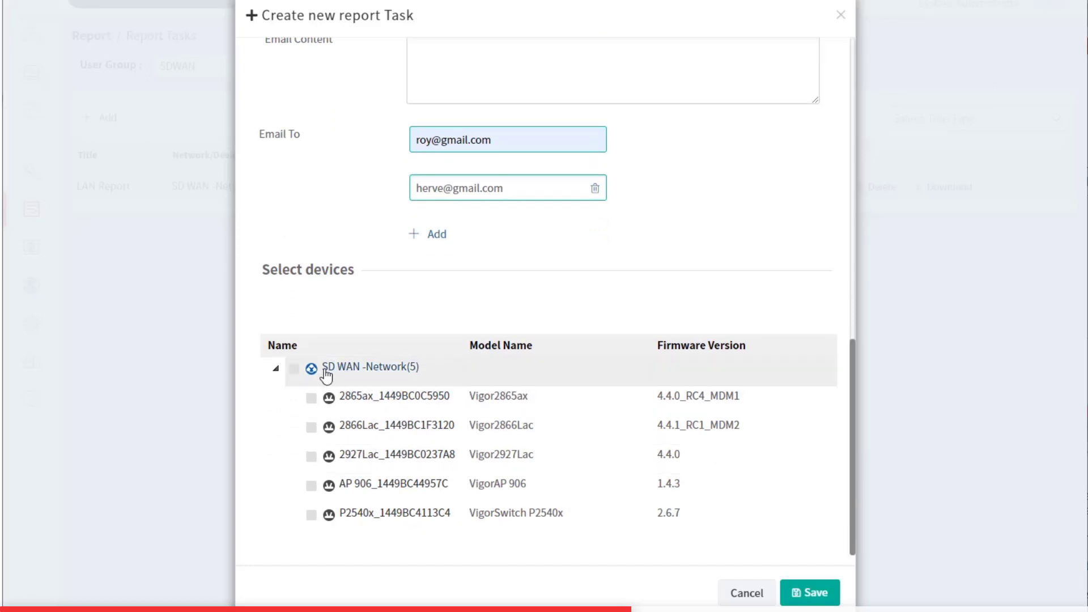
pyautogui.click(294, 368)
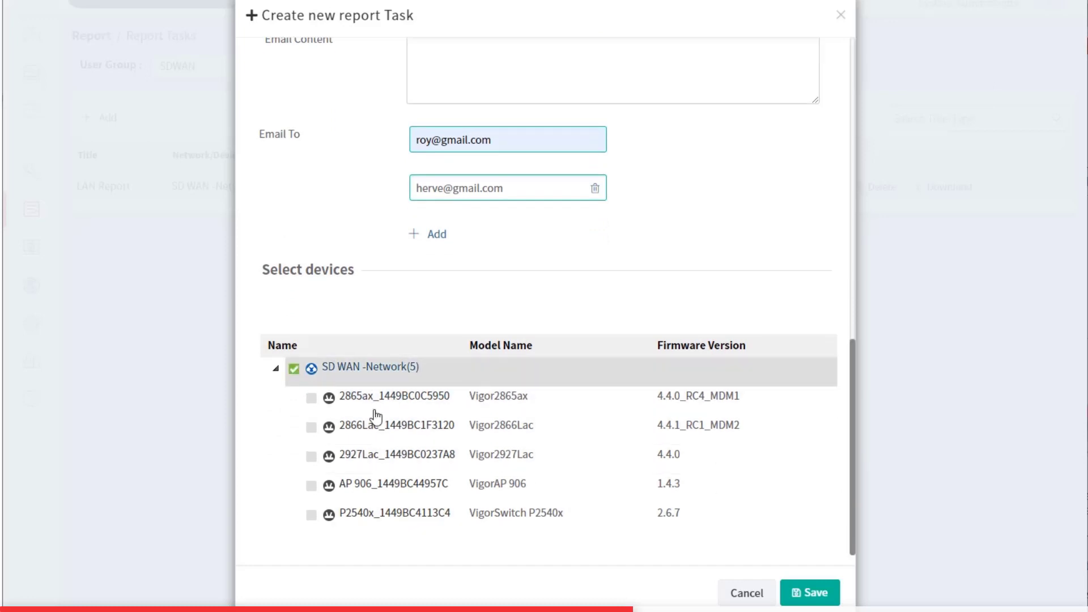
pyautogui.click(807, 594)
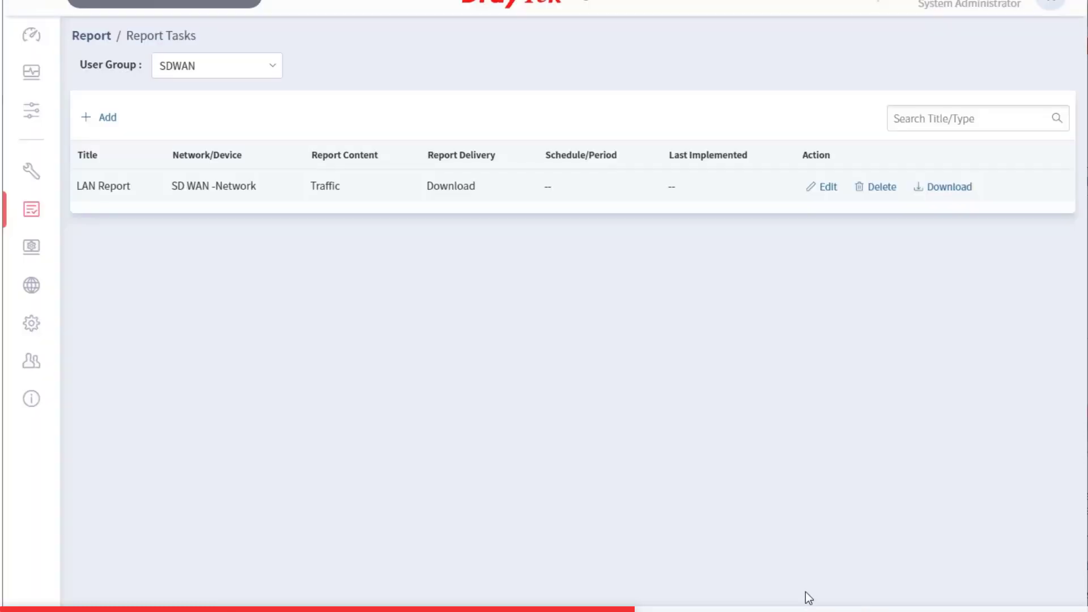